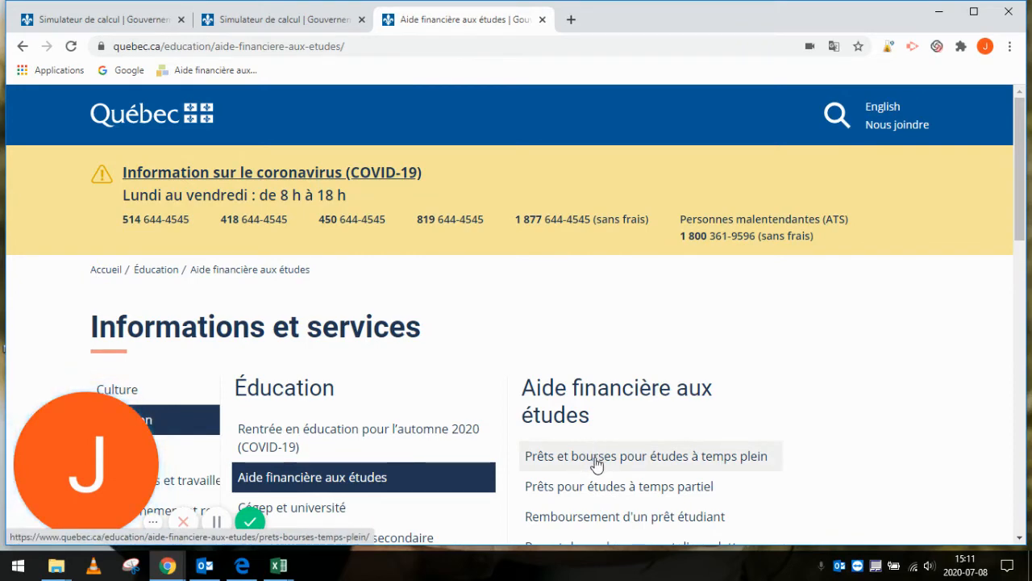
Open the financial aid calculation simulator for 1 September 2020 to 31 August 2021 from the full-time loans and bursaries information
left_click(596, 465)
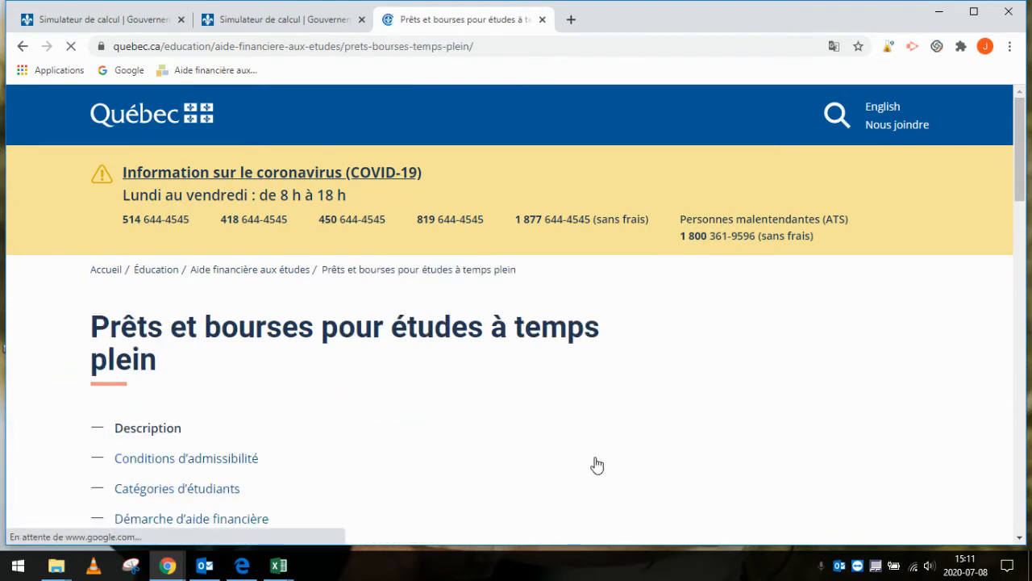
scroll(594, 459, "down", 5)
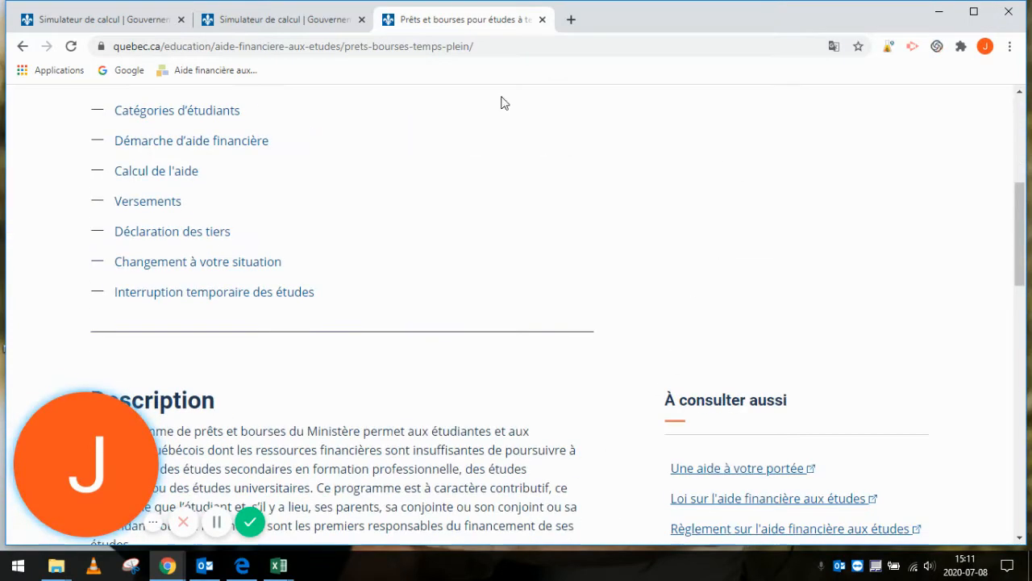
left_click(185, 172)
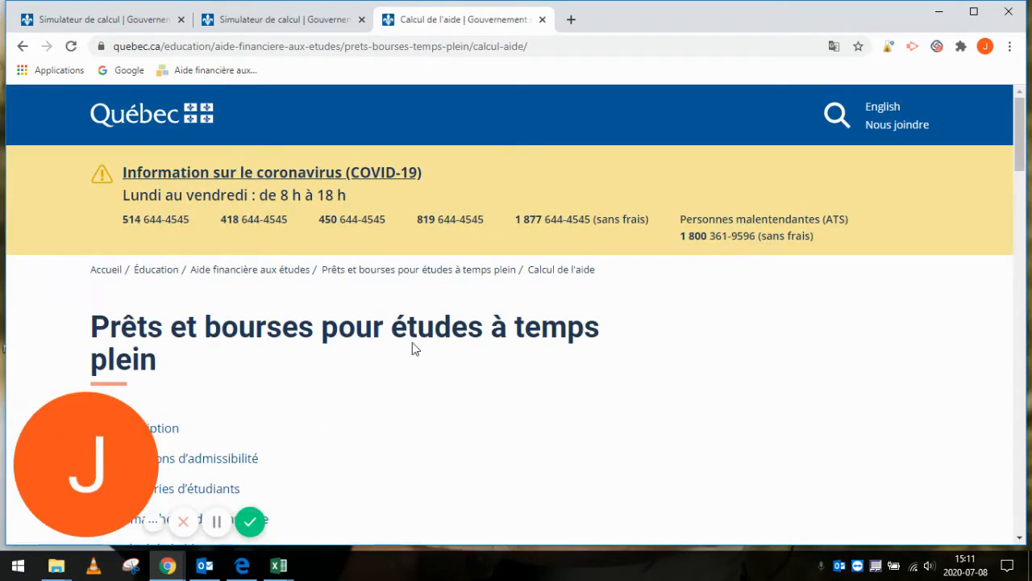
scroll(418, 348, "down", 5)
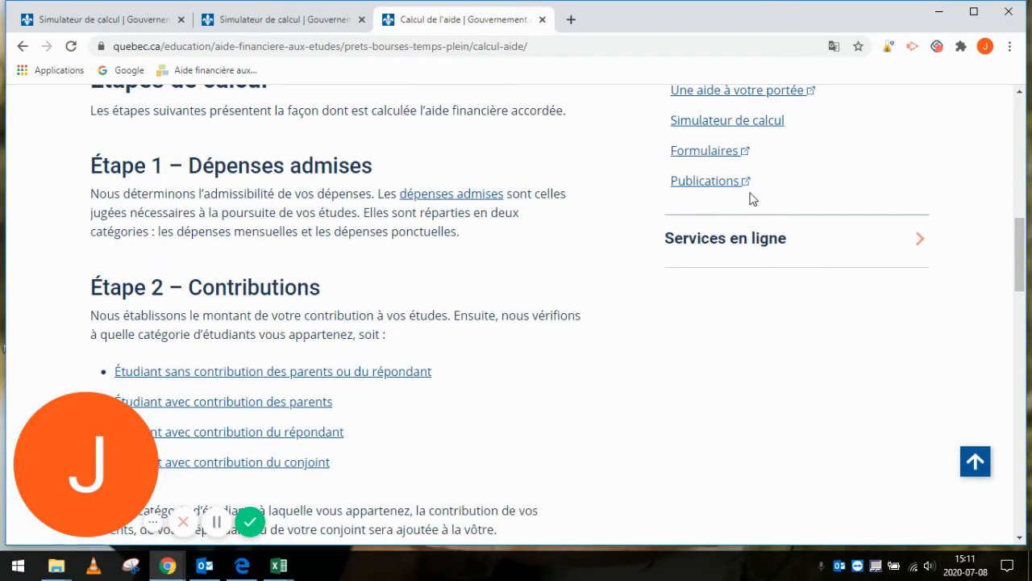
left_click(761, 127)
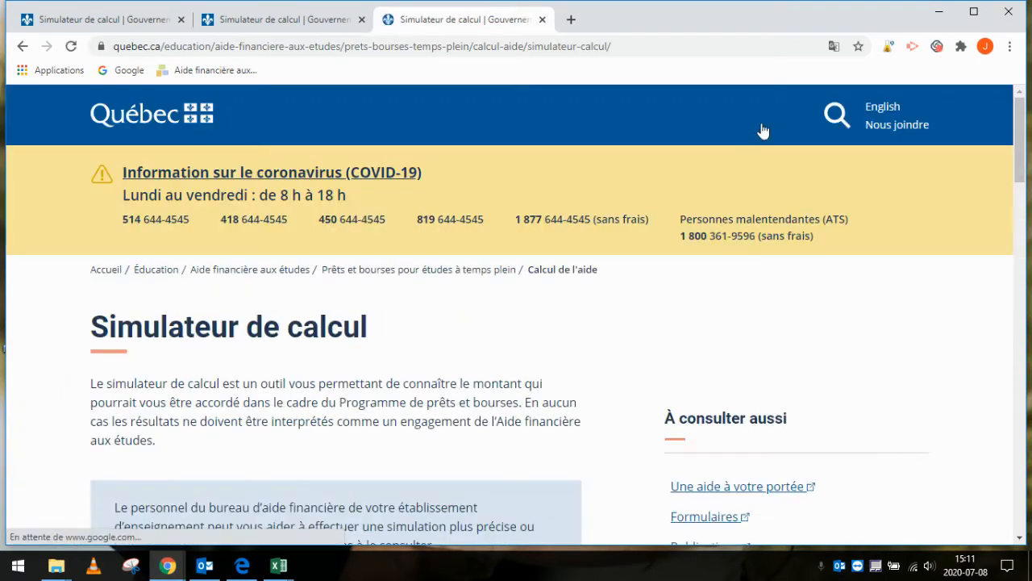
scroll(589, 311, "down", 5)
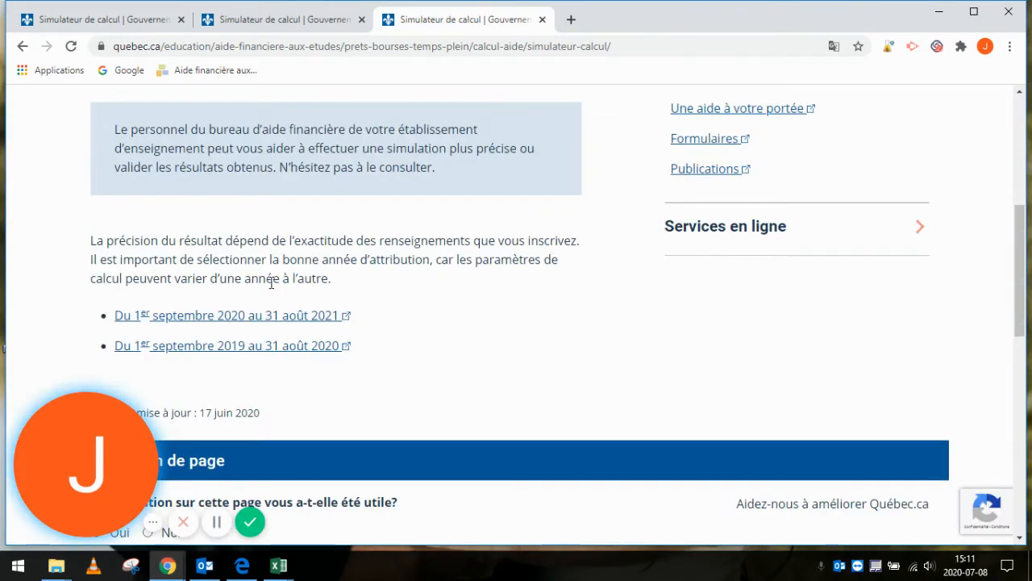
left_click(241, 321)
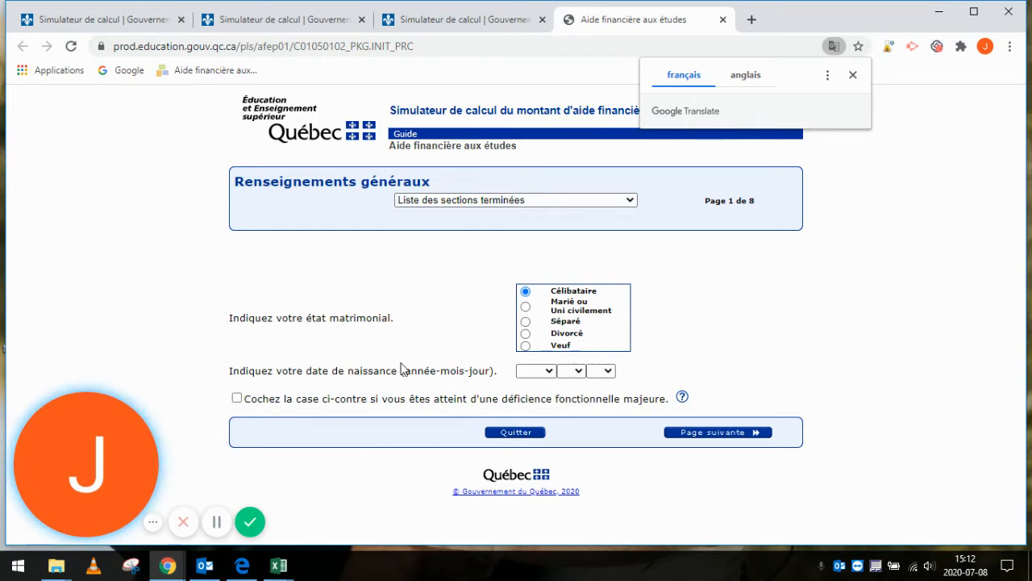
Enter the student's date of birth, keeping the marital status Célibataire and no major functional disability, and continue to the autonomy criteria
left_click(547, 371)
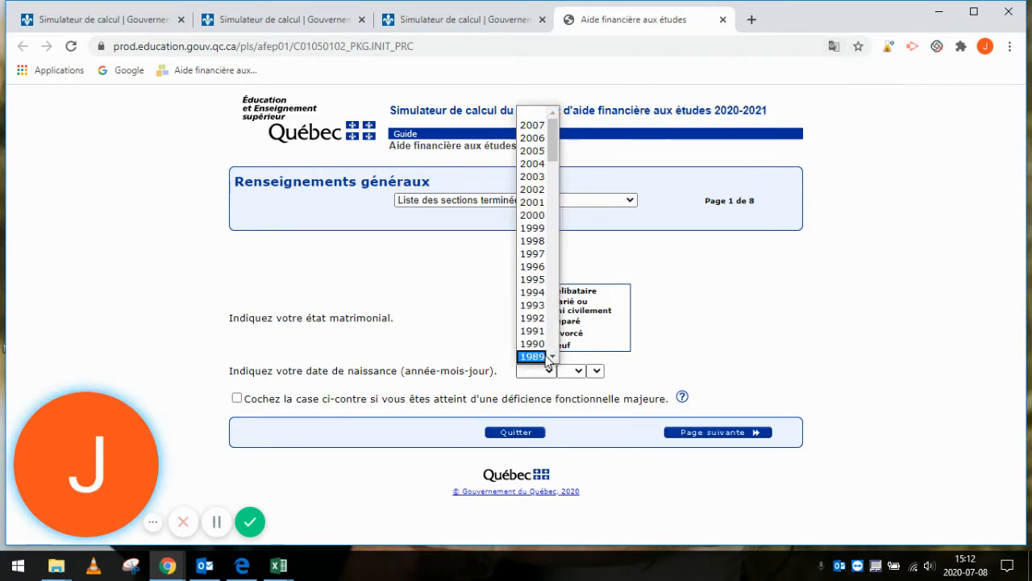
left_click(534, 240)
left_click(571, 370)
left_click(577, 424)
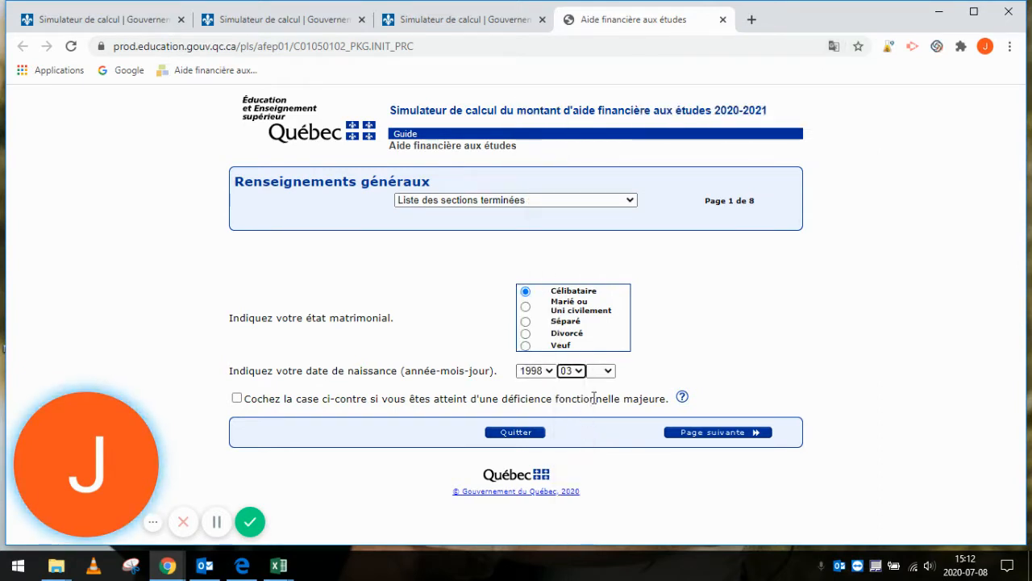
left_click(614, 371)
left_click(596, 345)
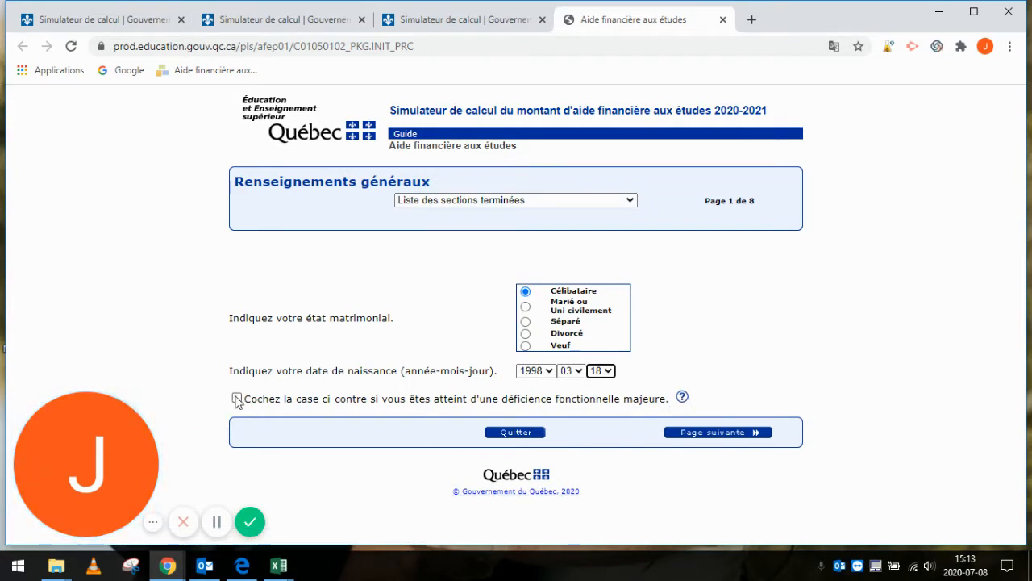
left_click(716, 435)
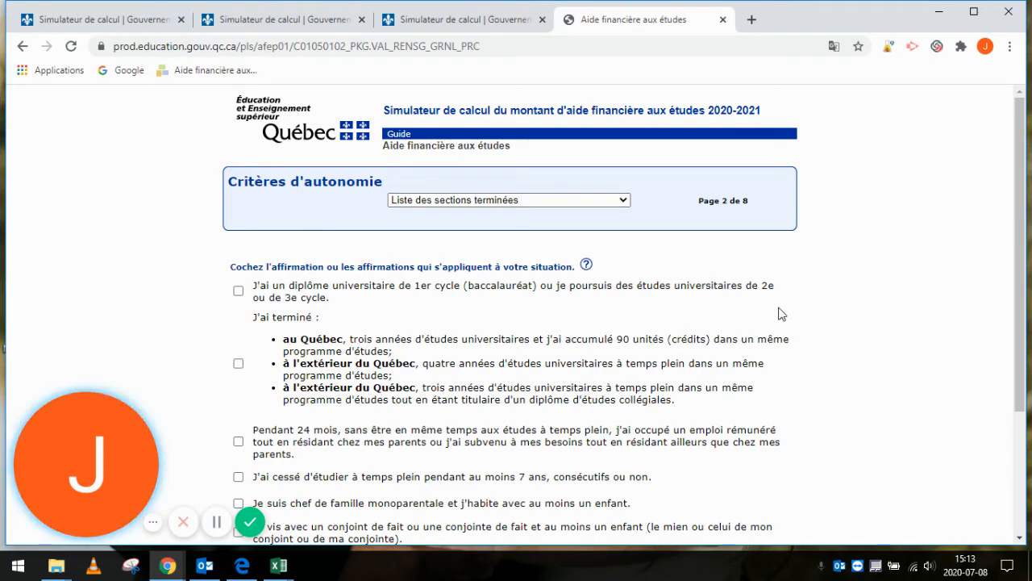
Review the autonomy criteria, declare the one about 24 months of paid employment or self-support, and continue to the 2019-2020 studies
left_click(1020, 537)
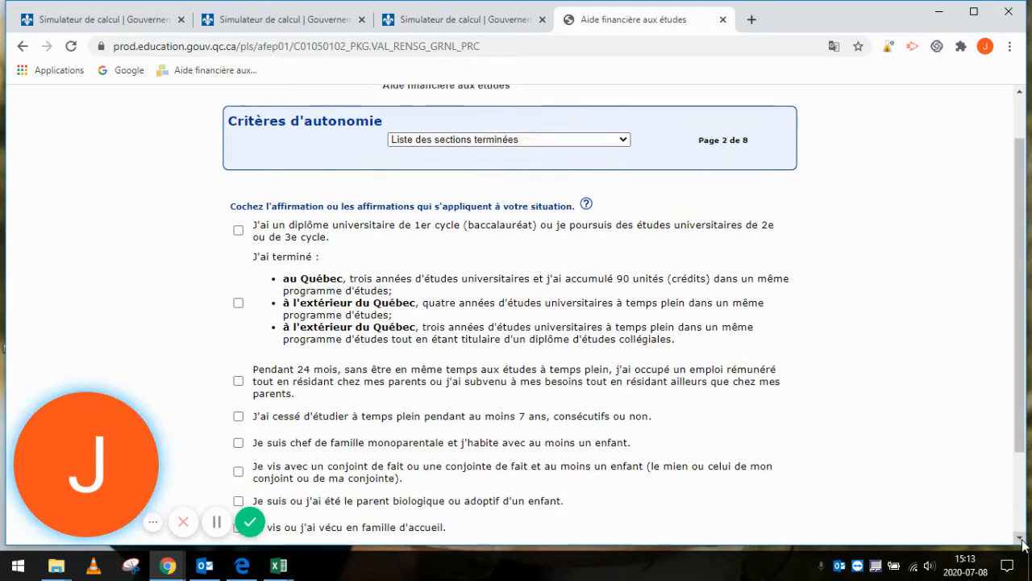
left_click(1021, 538)
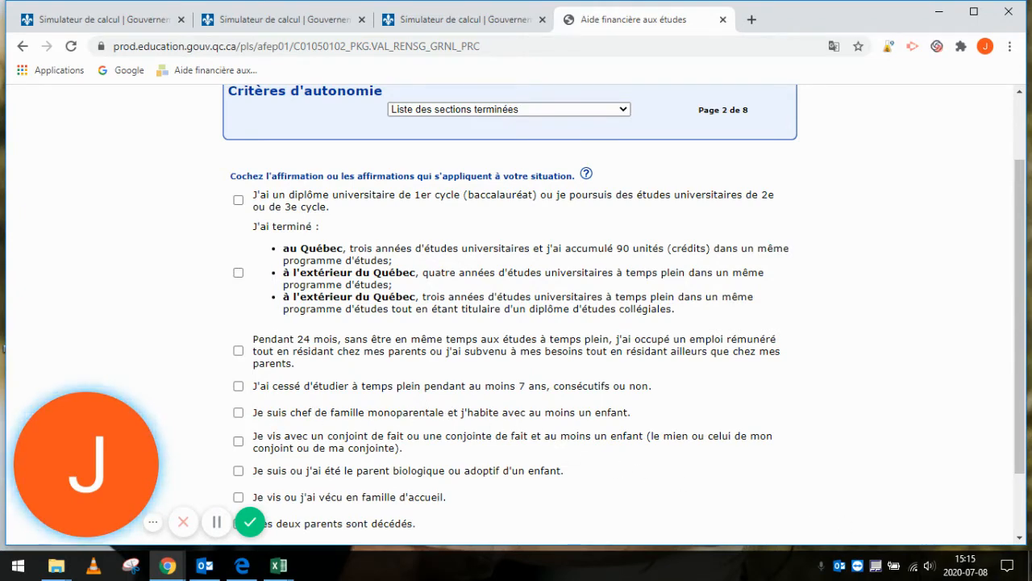
left_click(1020, 537)
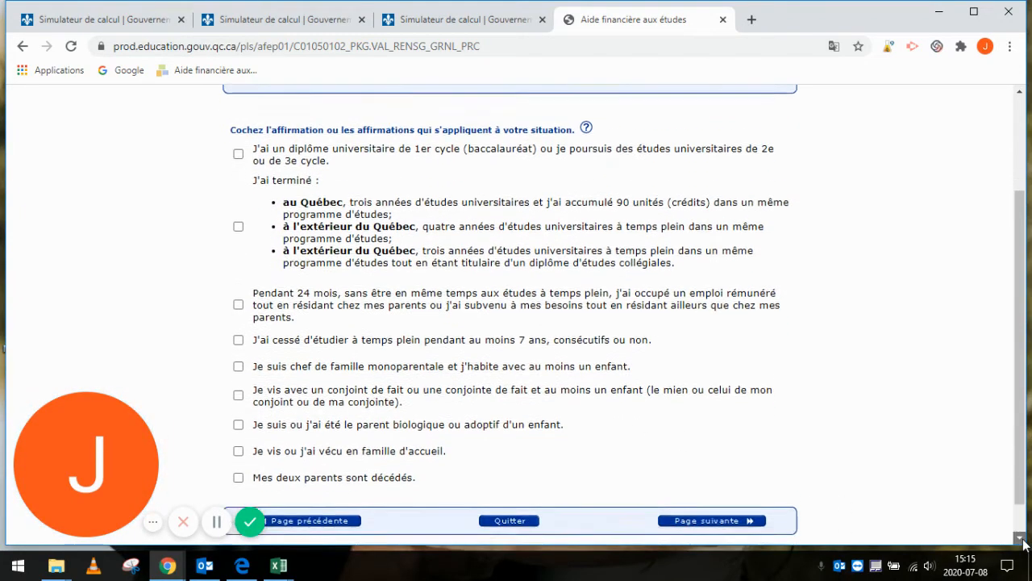
left_click(1020, 537)
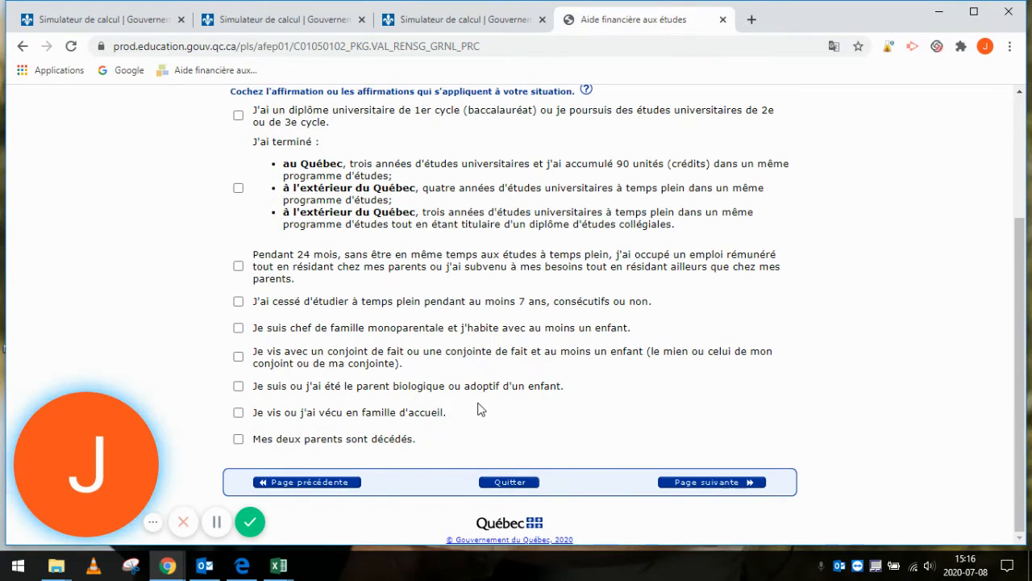
left_click(1019, 92)
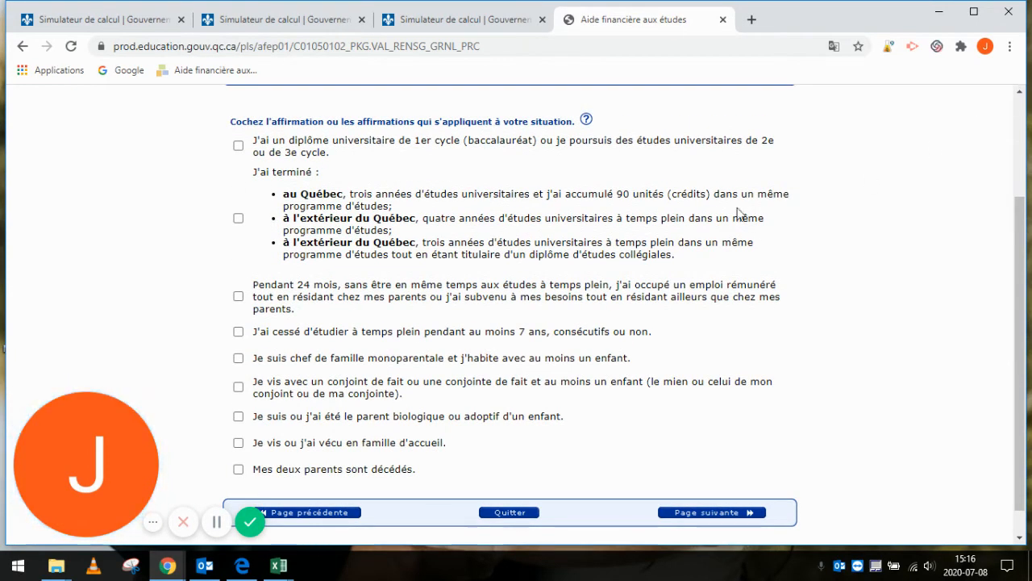
left_click(238, 297)
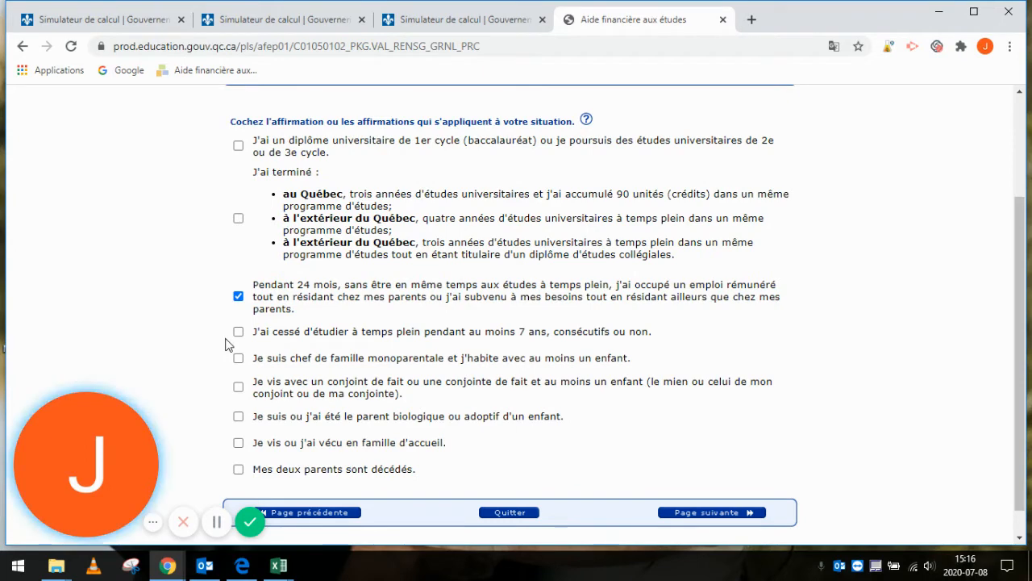
scroll(416, 363, "up", 3)
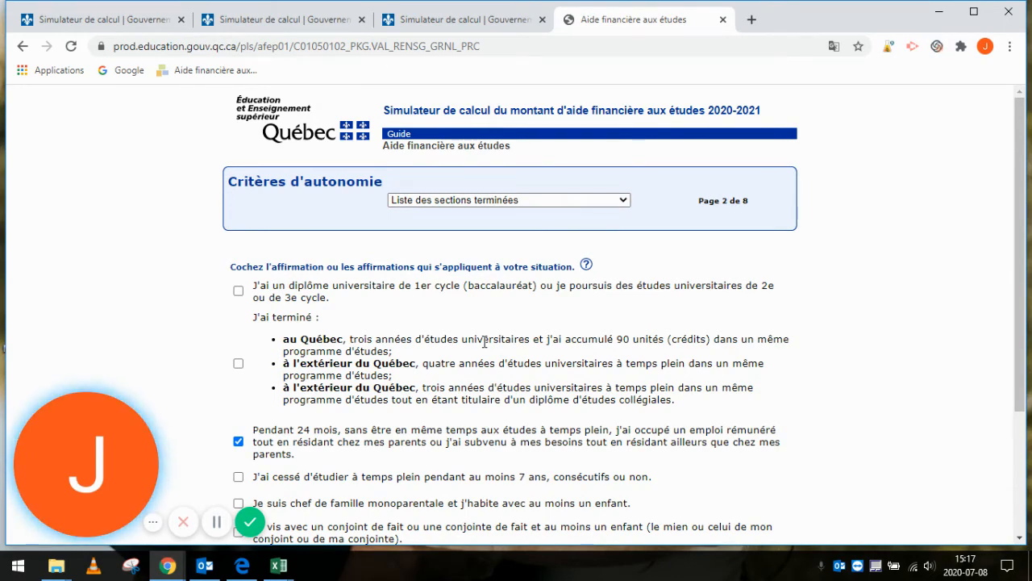
left_click(1019, 539)
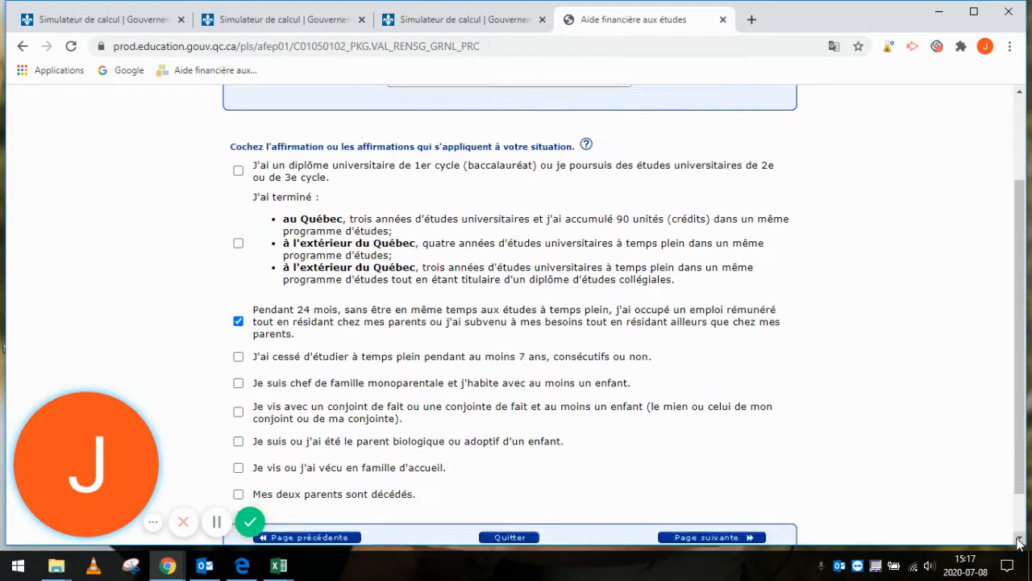
left_click(1020, 539)
left_click(1019, 539)
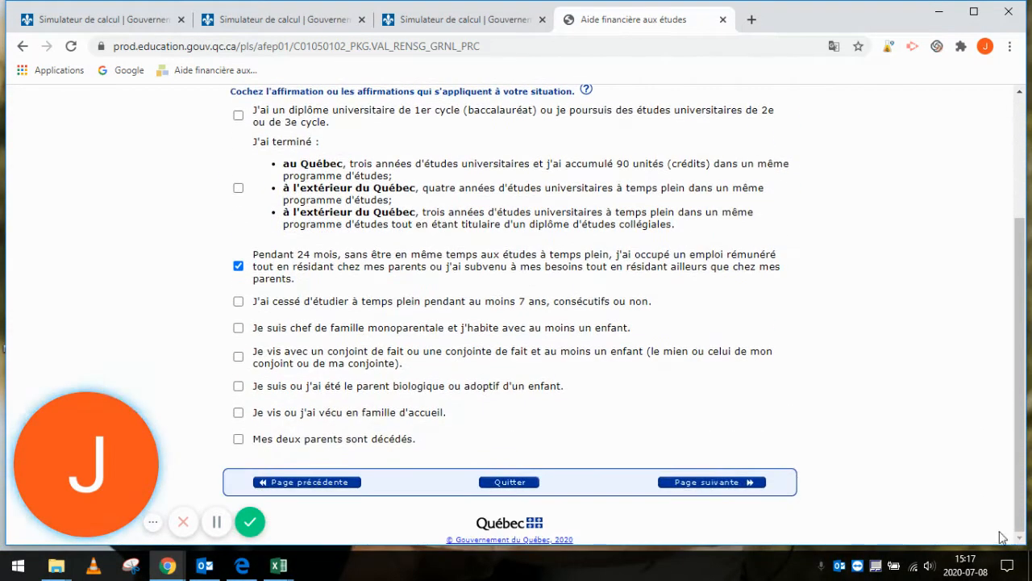
left_click(714, 483)
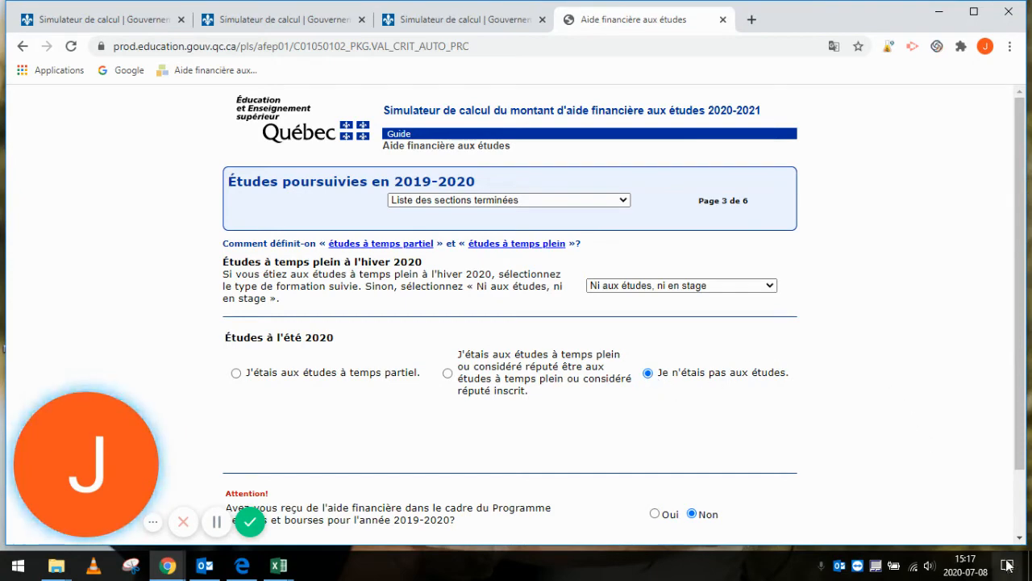
Keep the default answers about studies and aid in 2019-2020, and choose Formation continue as the 2020-2021 training type
scroll(1023, 537, "down", 2)
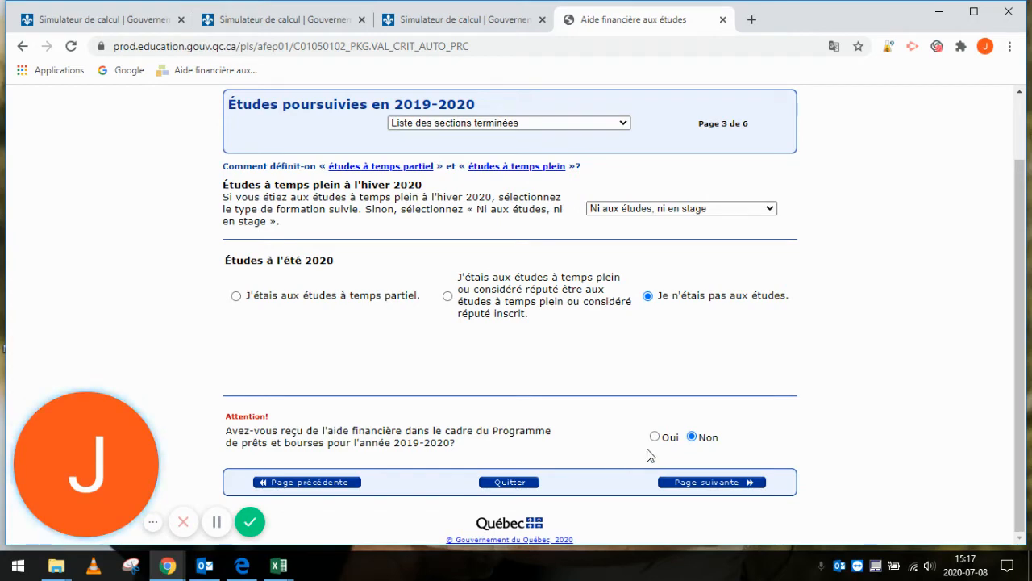
left_click(750, 484)
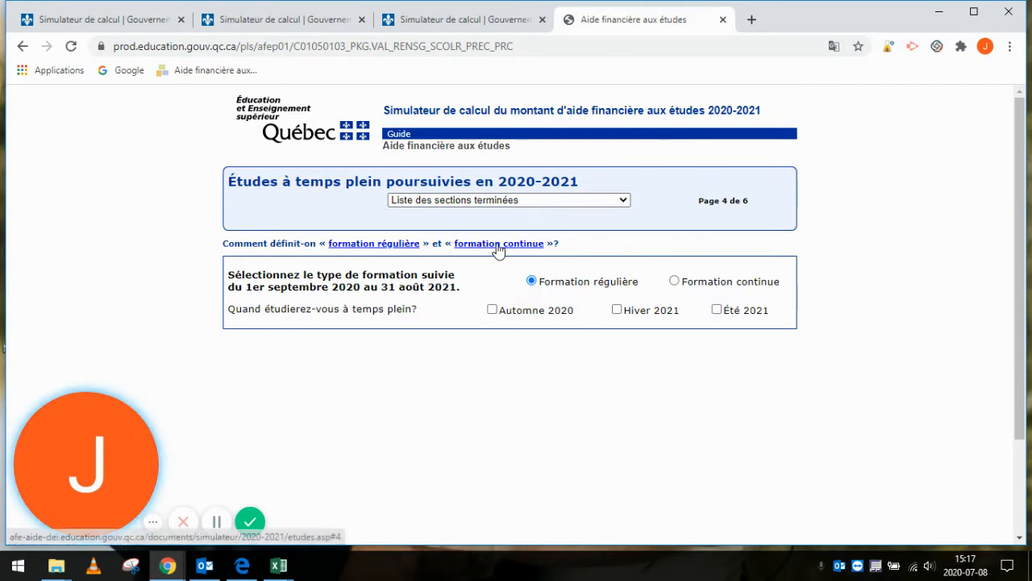
left_click(676, 282)
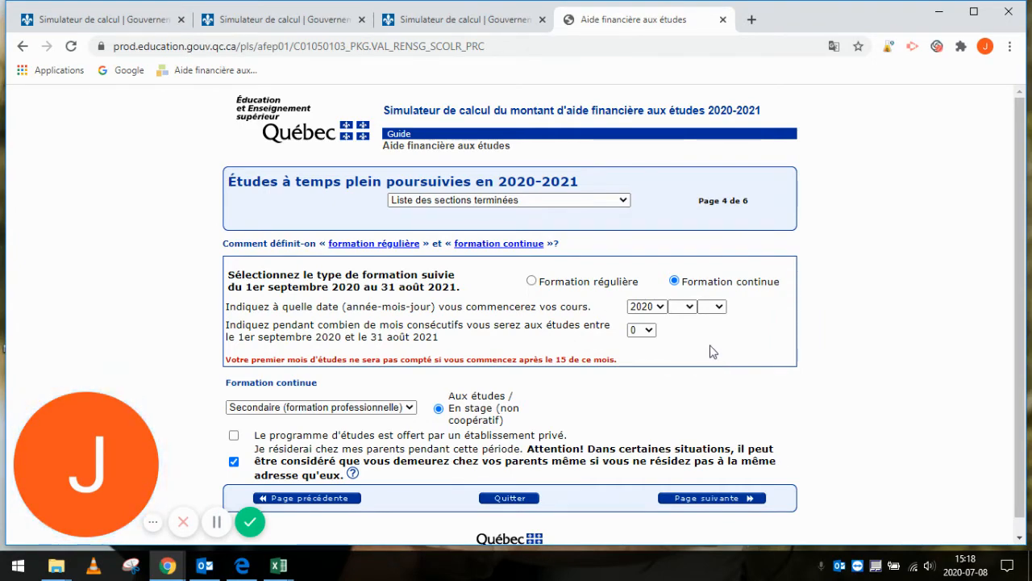
Set the course start date to 2020-09-01 and the duration of studies to 10 consecutive months
left_click(686, 306)
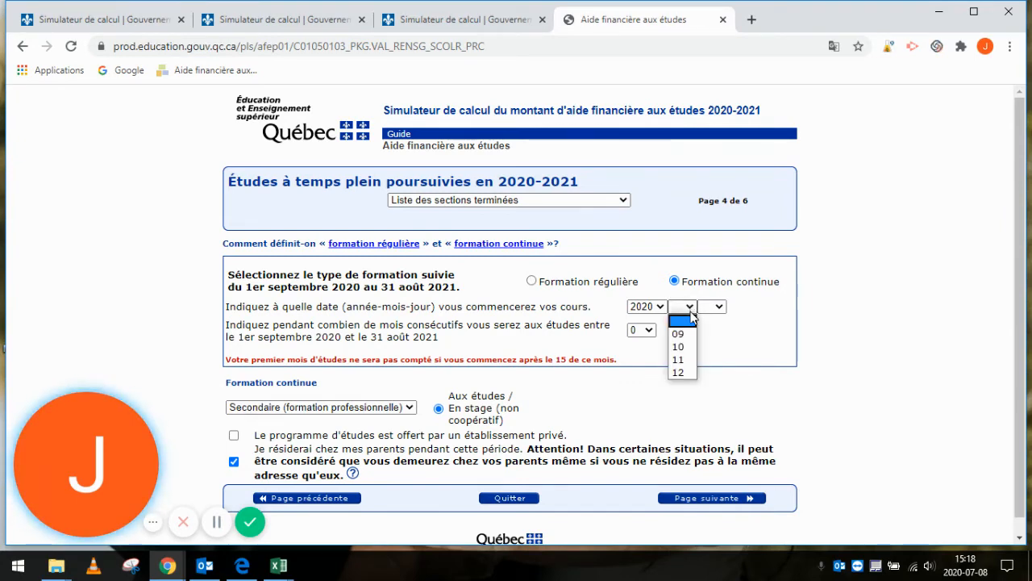
left_click(692, 336)
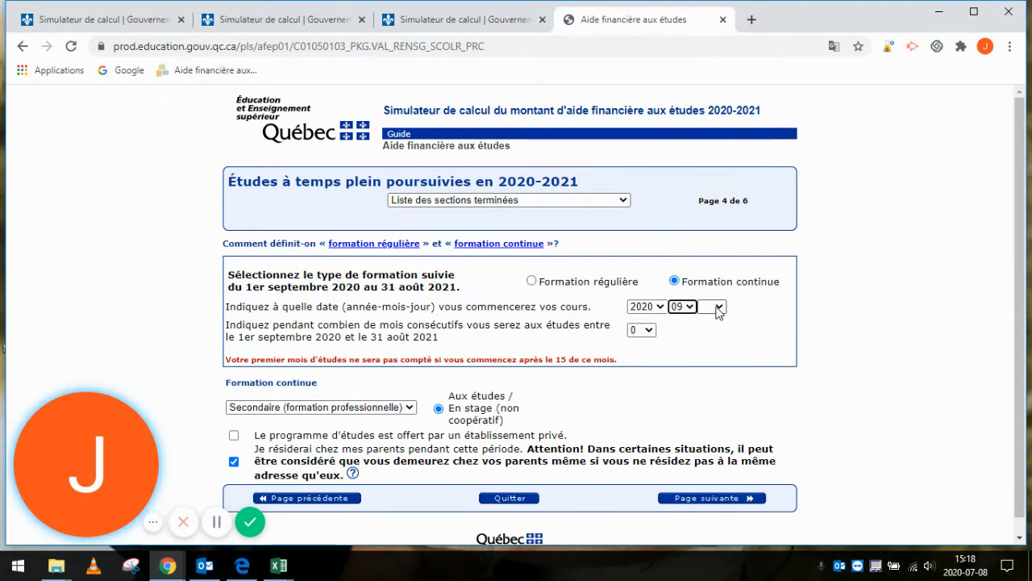
left_click(717, 307)
scroll(709, 201, "down", 1)
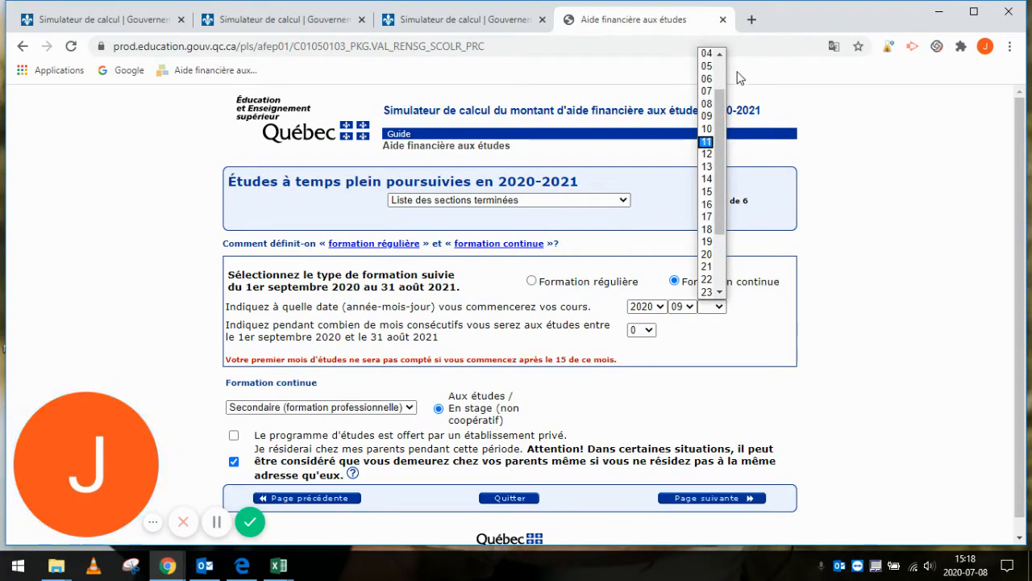
left_click(718, 73)
left_click(707, 68)
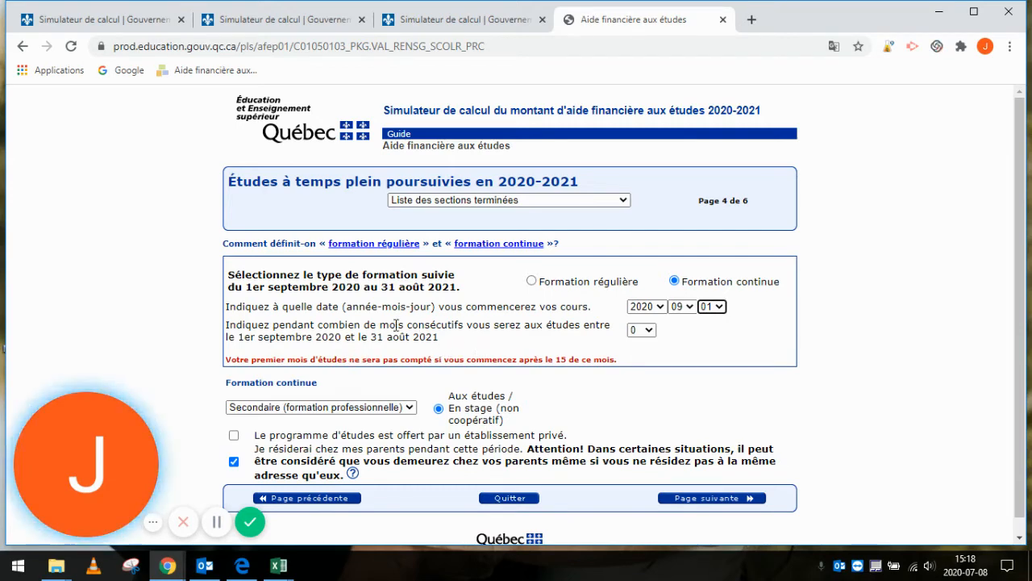
left_click(646, 331)
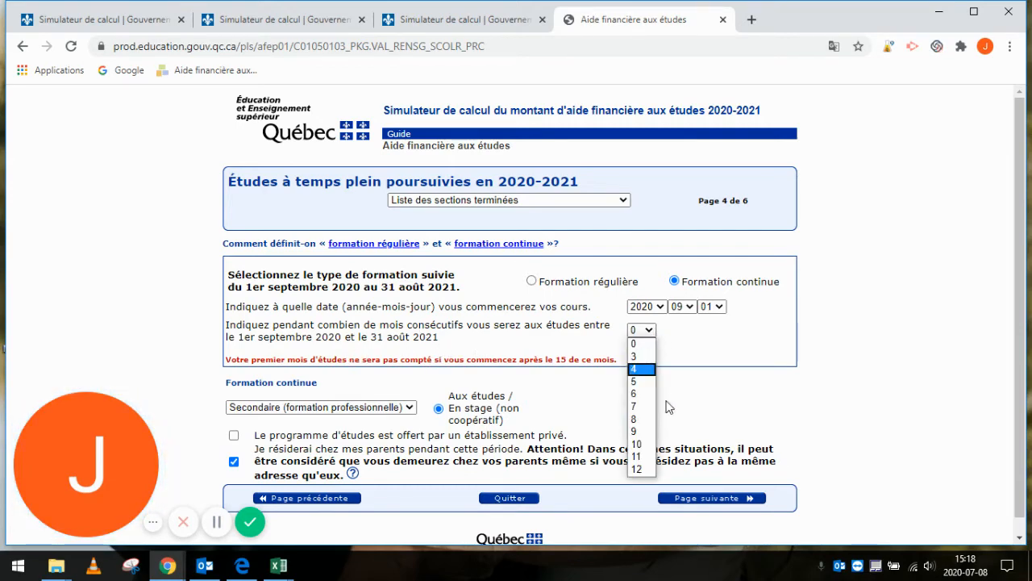
left_click(648, 444)
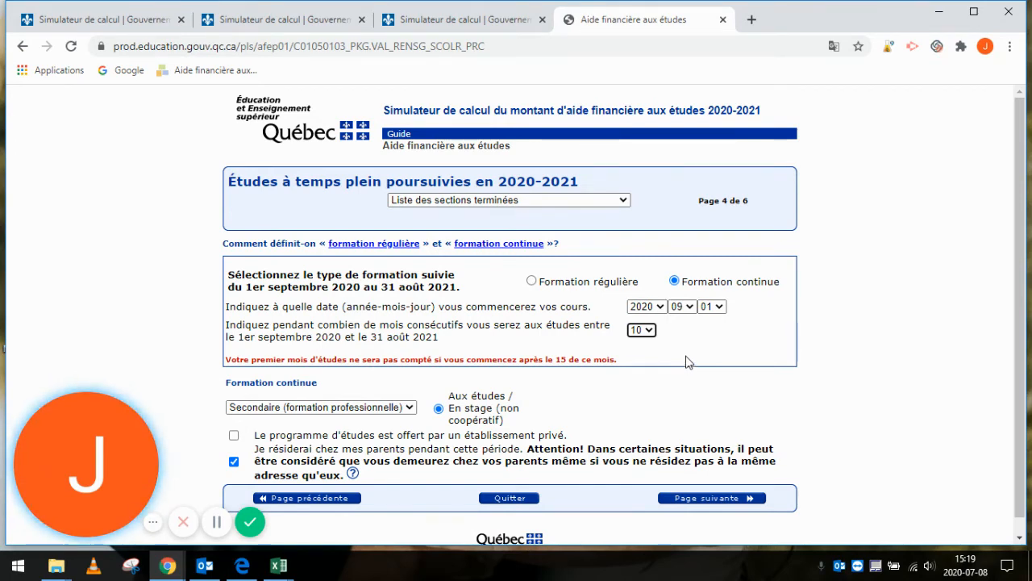
Clear the option for living with parents during the studies, and go on to the student's income, leaving tuition and special transport costs blank
left_click(235, 465)
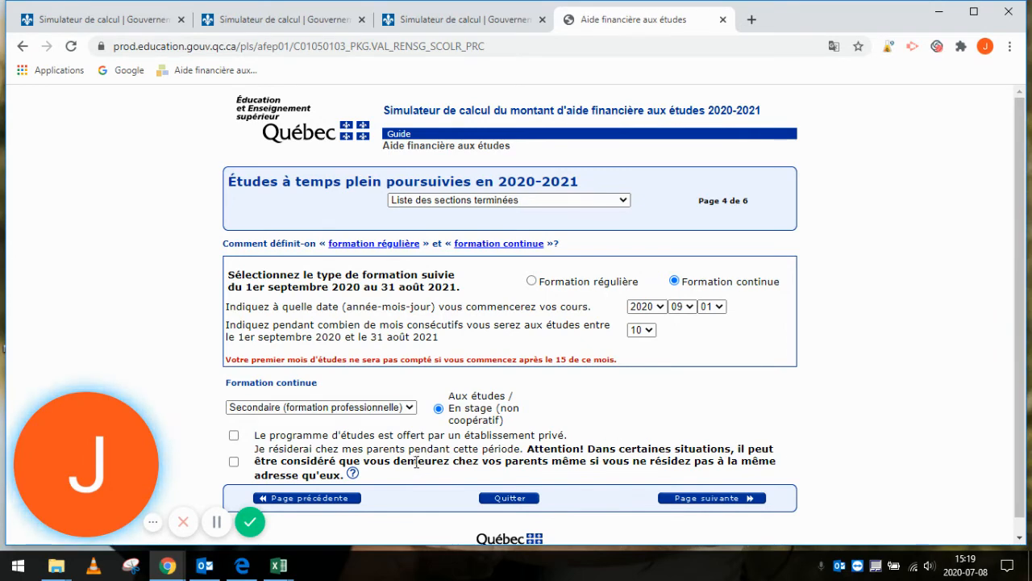
left_click(752, 499)
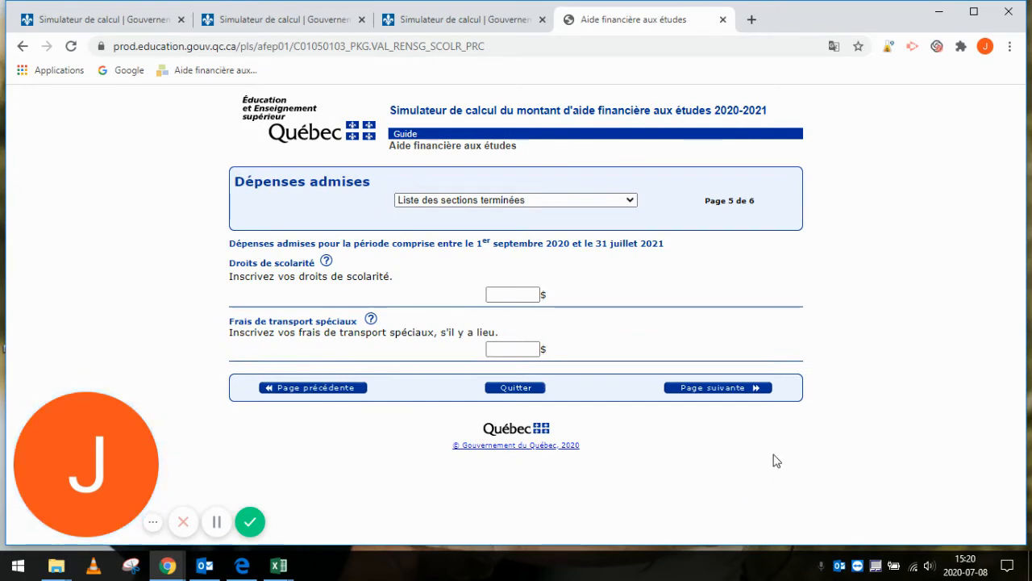
left_click(505, 295)
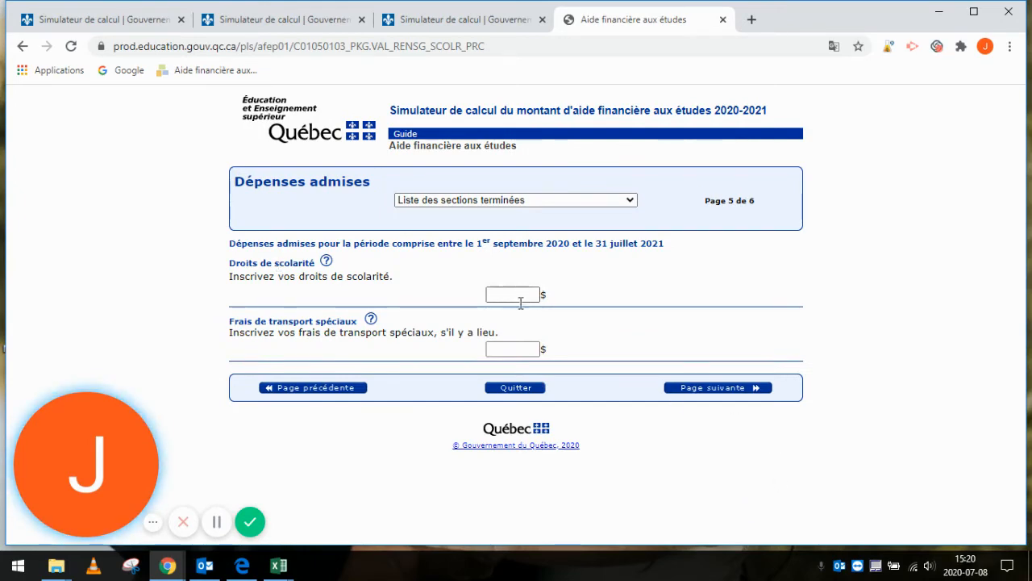
left_click(697, 389)
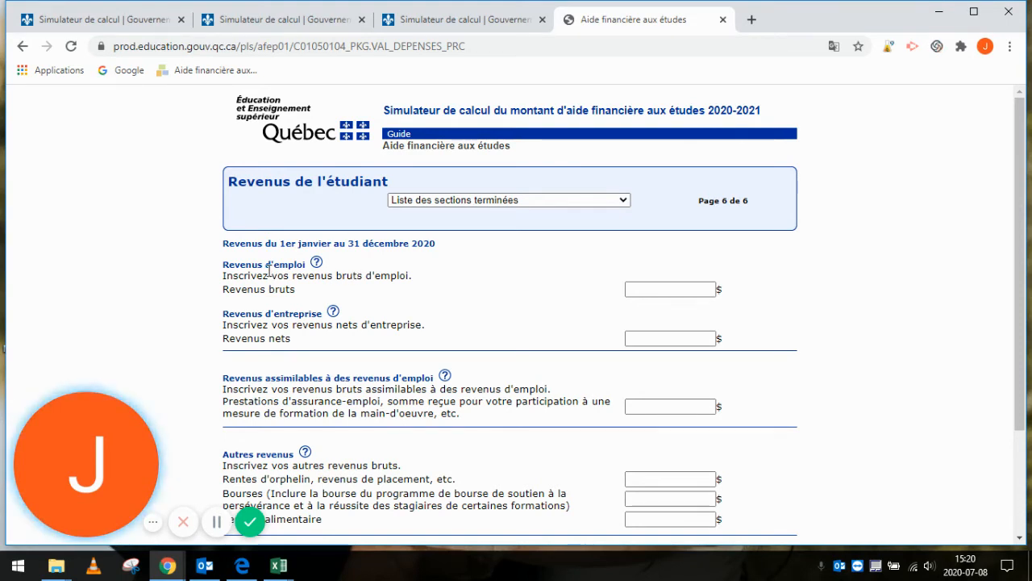
Enter 9500 $ as the 2020 gross employment income and 1000 $ as income similar to employment income, such as employment insurance
left_click(653, 290)
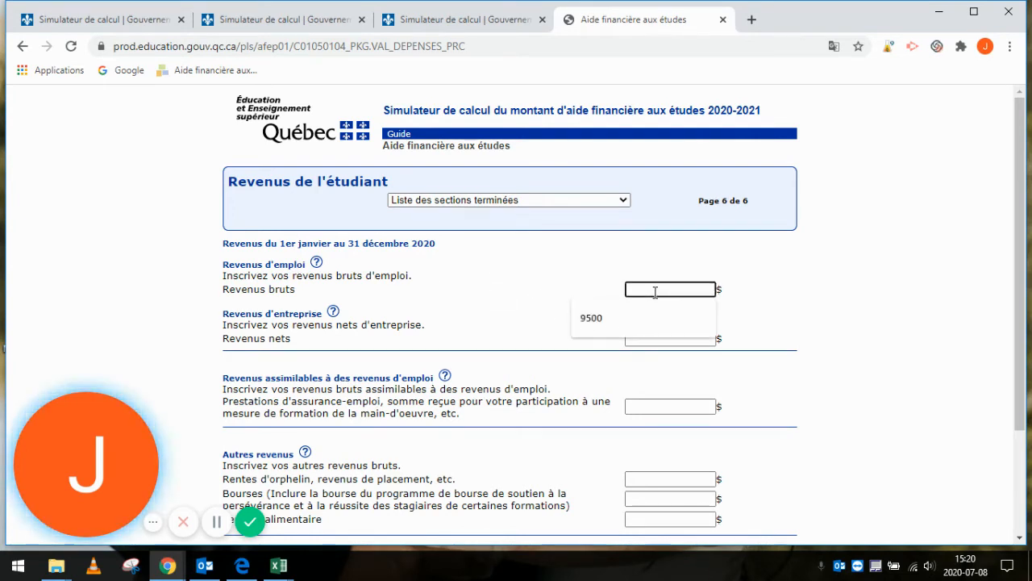
left_click(652, 316)
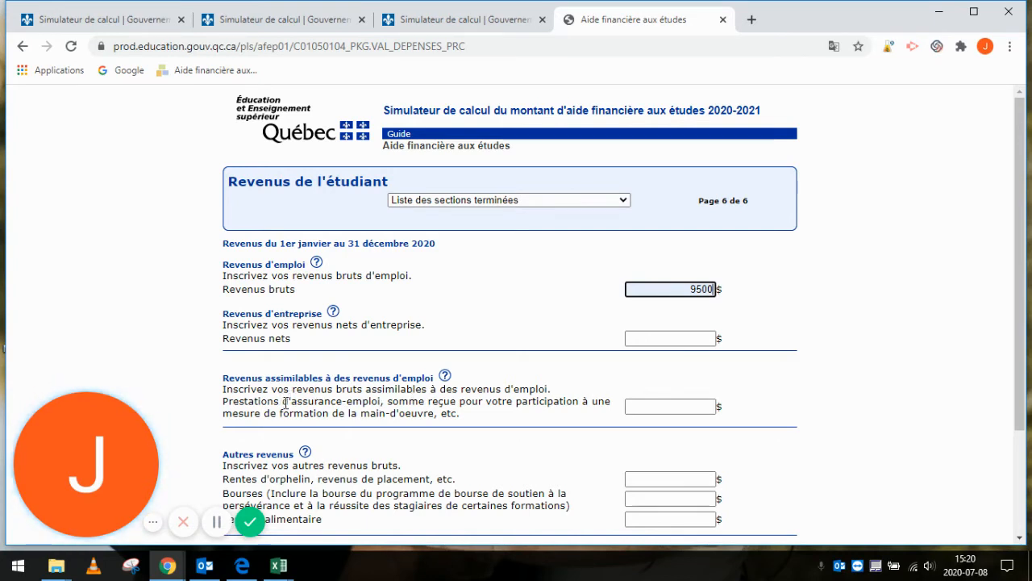
left_click(691, 407)
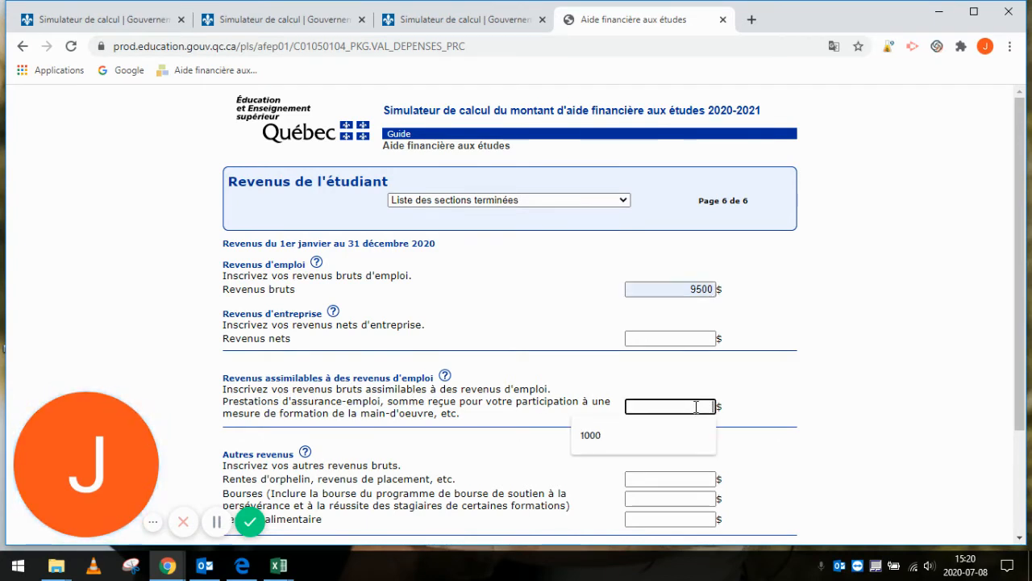
left_click(697, 436)
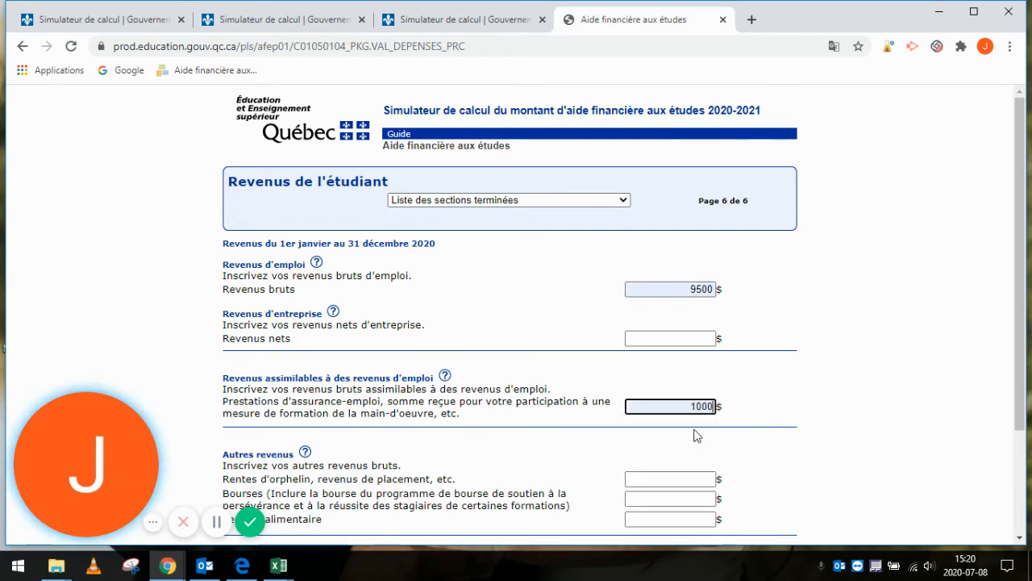
Declare working while living away from the parents in the four months before studies, and continue to the simulation result
left_click(1020, 537)
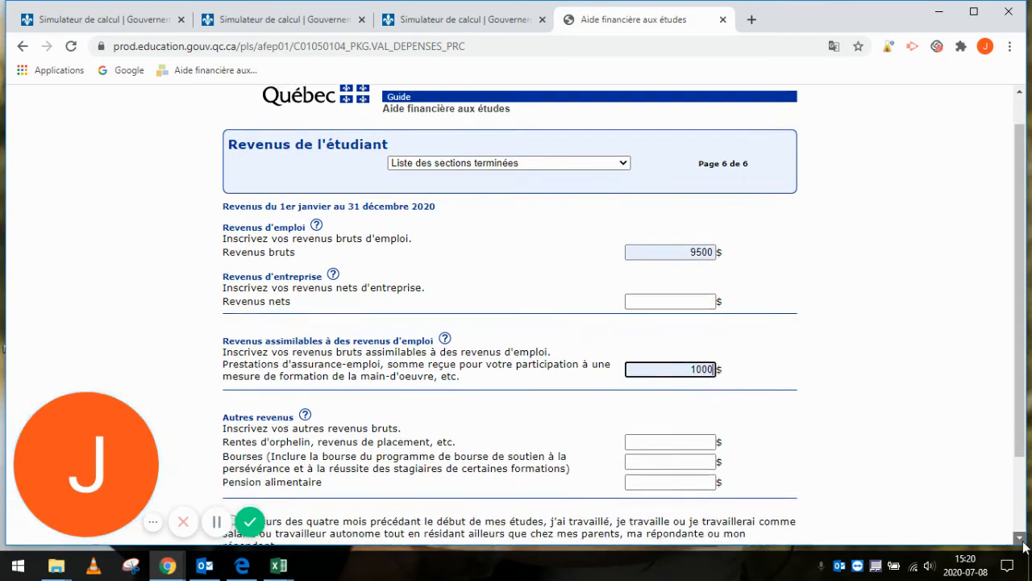
left_click(1020, 537)
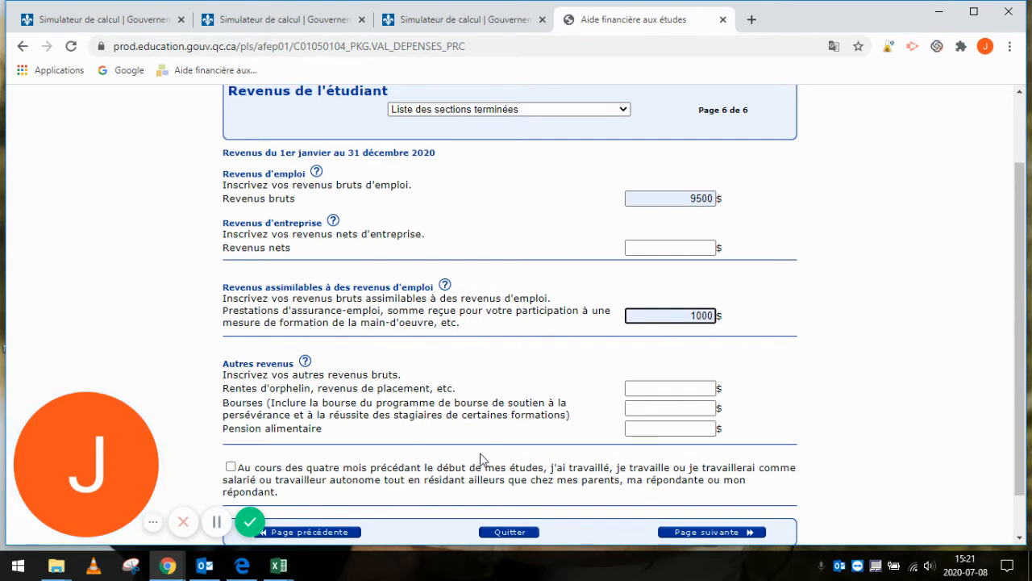
left_click(230, 467)
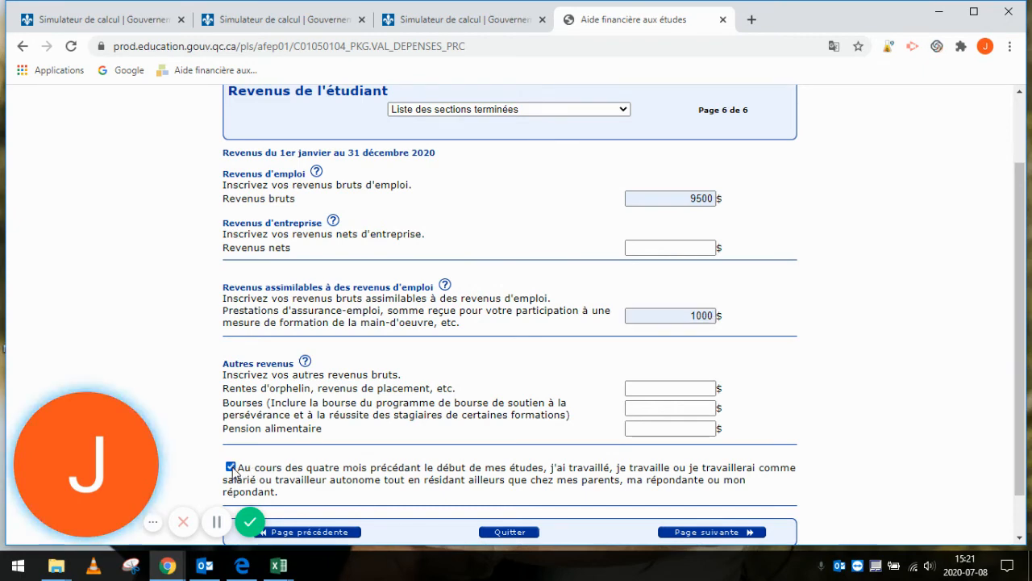
left_click(702, 532)
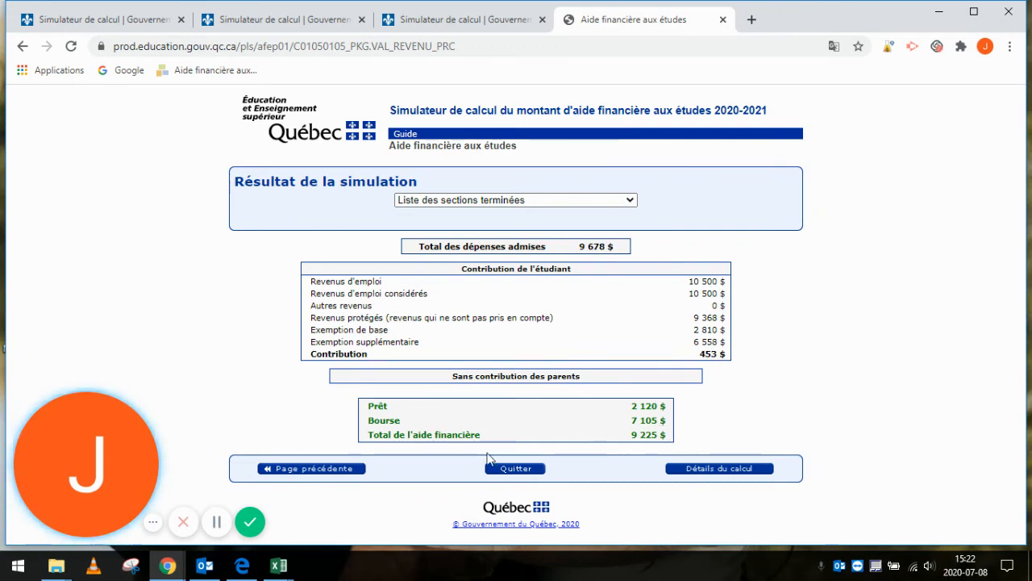
Return to the 2020-2021 full-time studies page and declare living with the parents during the period, accepting that later sections must be refilled
left_click(355, 470)
scroll(323, 491, "down", 1)
scroll(322, 490, "down", 2)
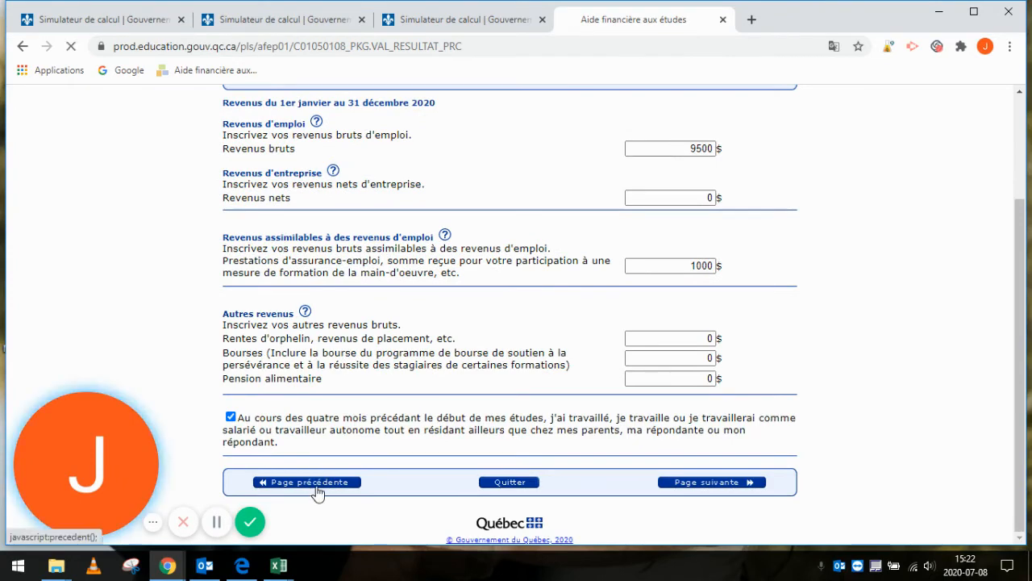
left_click(321, 487)
left_click(339, 393)
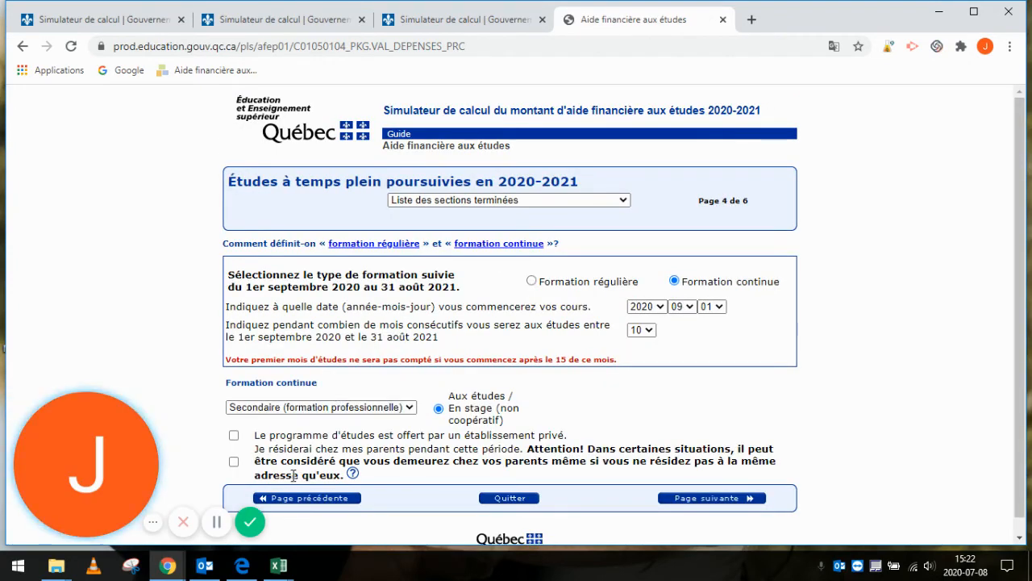
left_click(234, 462)
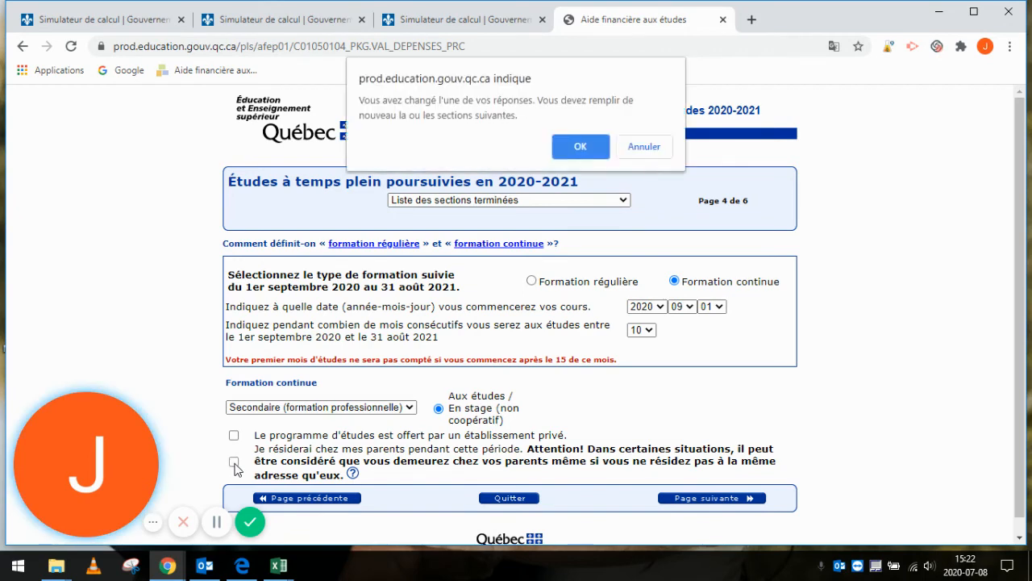
left_click(578, 157)
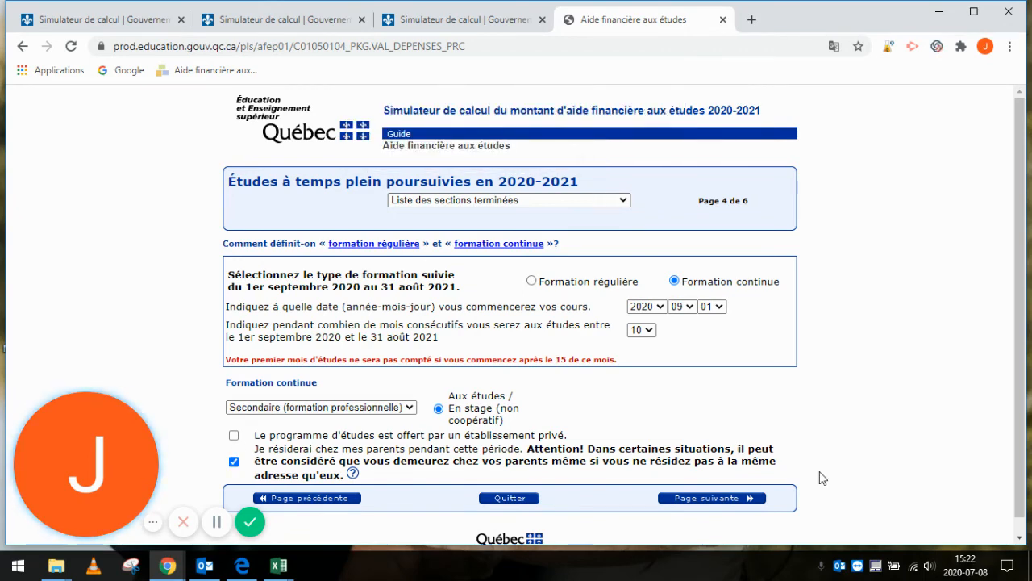
Continue through the allowable expenses and student income with the existing answers to rerun the simulation, and dismiss the mail notification
left_click(691, 504)
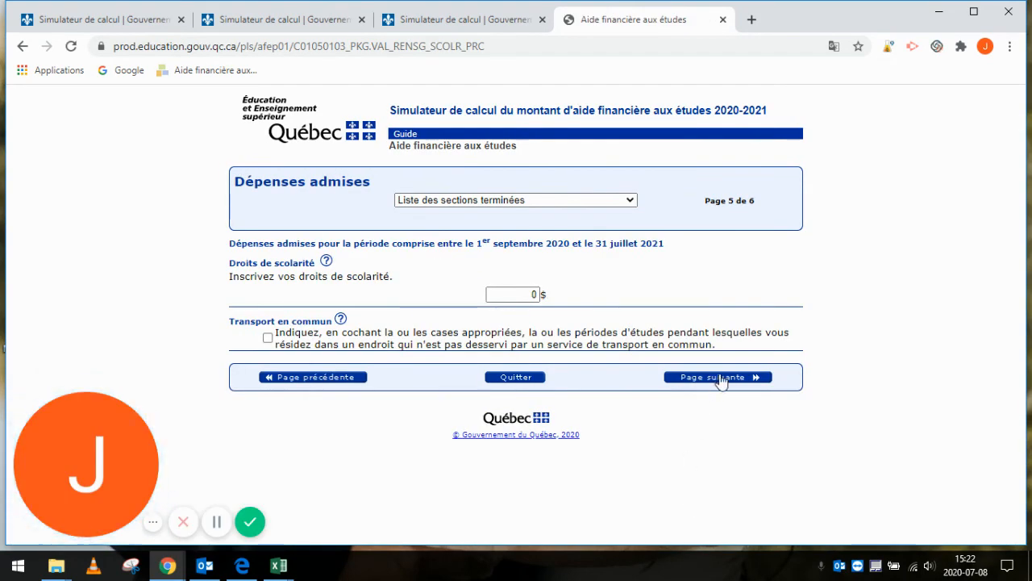
left_click(716, 376)
scroll(733, 405, "down", 3)
left_click(734, 487)
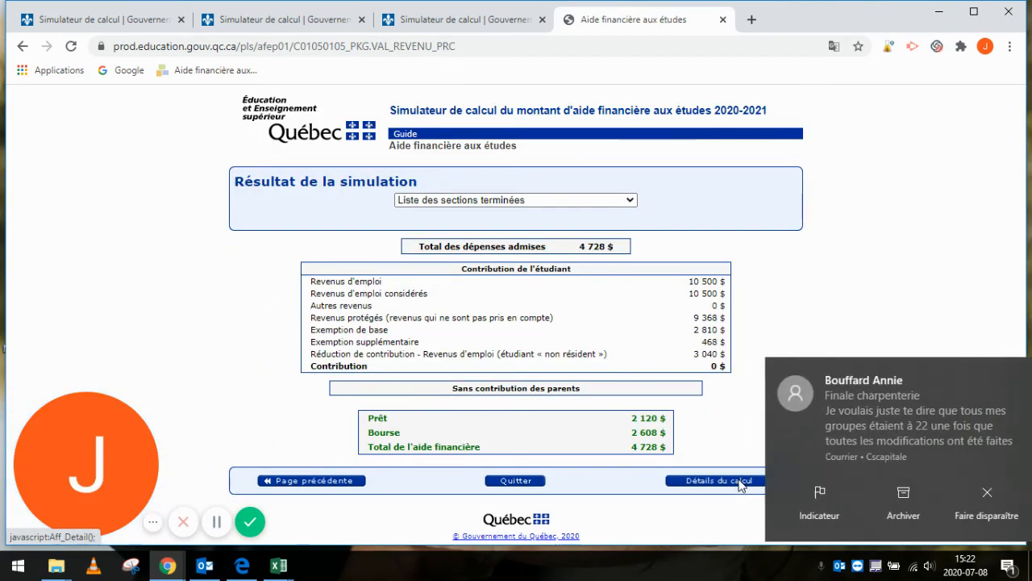
left_click(1006, 372)
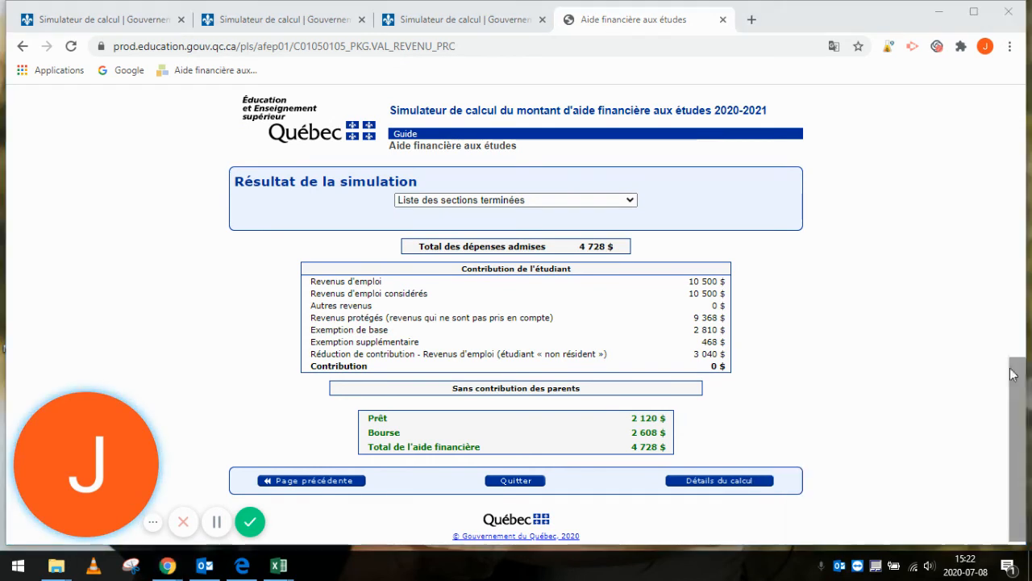